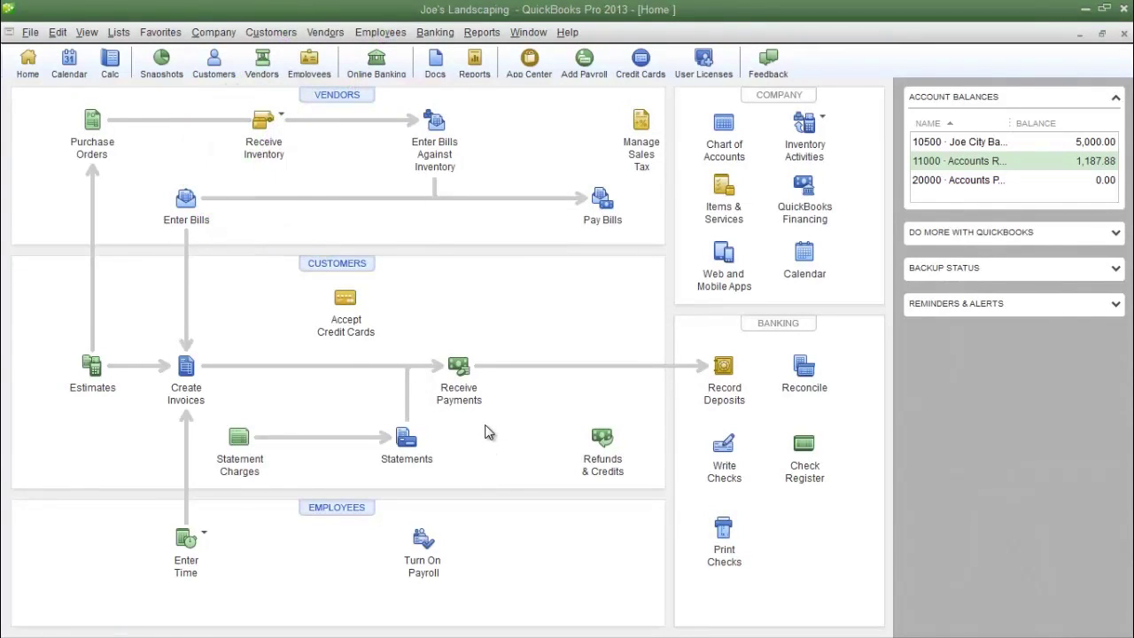
- Start a Huey Company payment showing its 330.00 open invoice and clear the Amount field
click(457, 372)
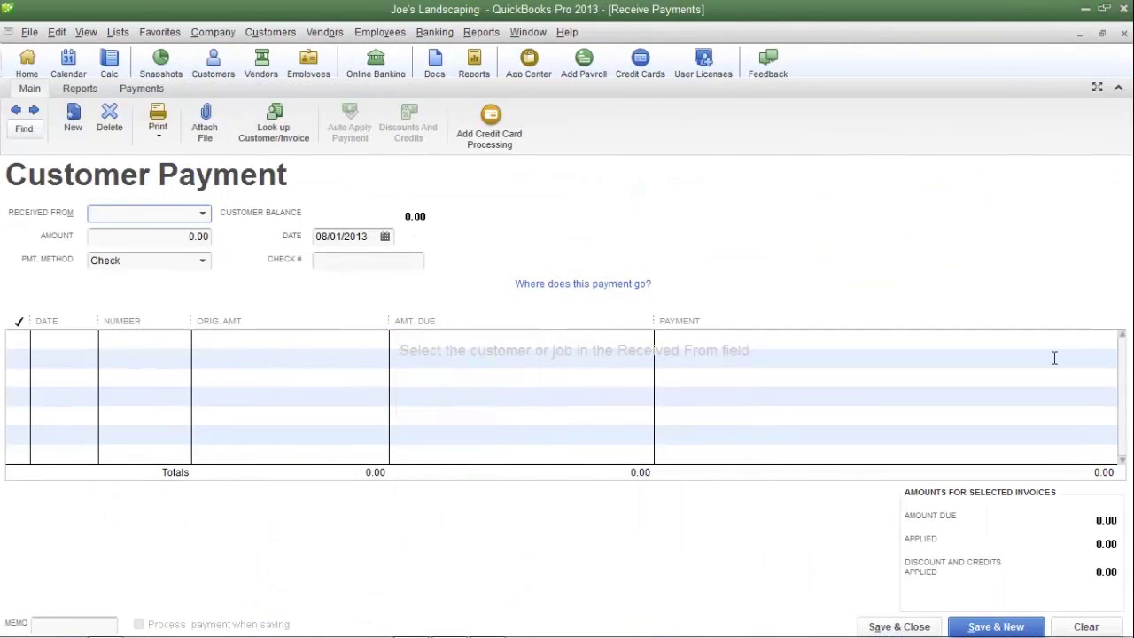
text(Huey)
key(Tab)
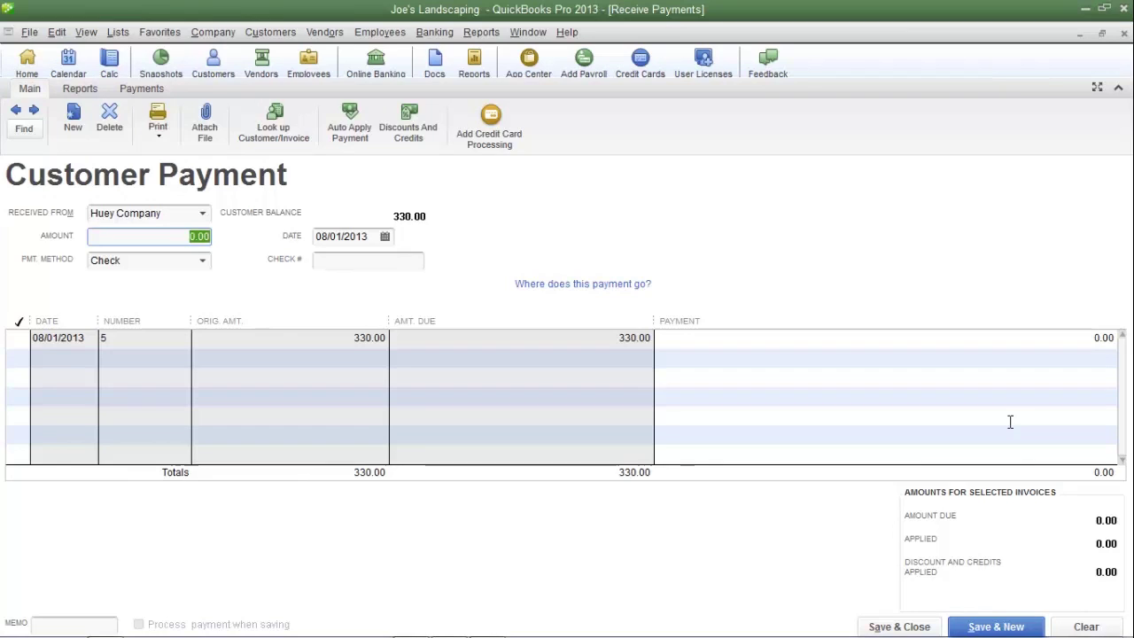
key(BackSpace)
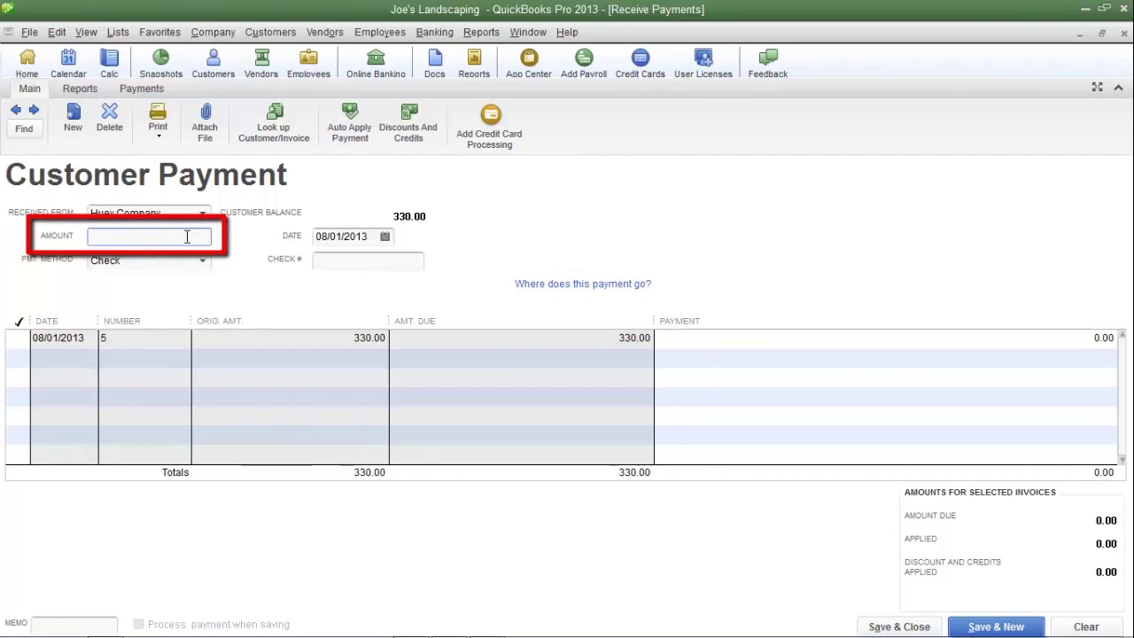
- Enter 350.00 received, apply 330.00 to invoice 5, and save the payment
text(330)
key(Tab)
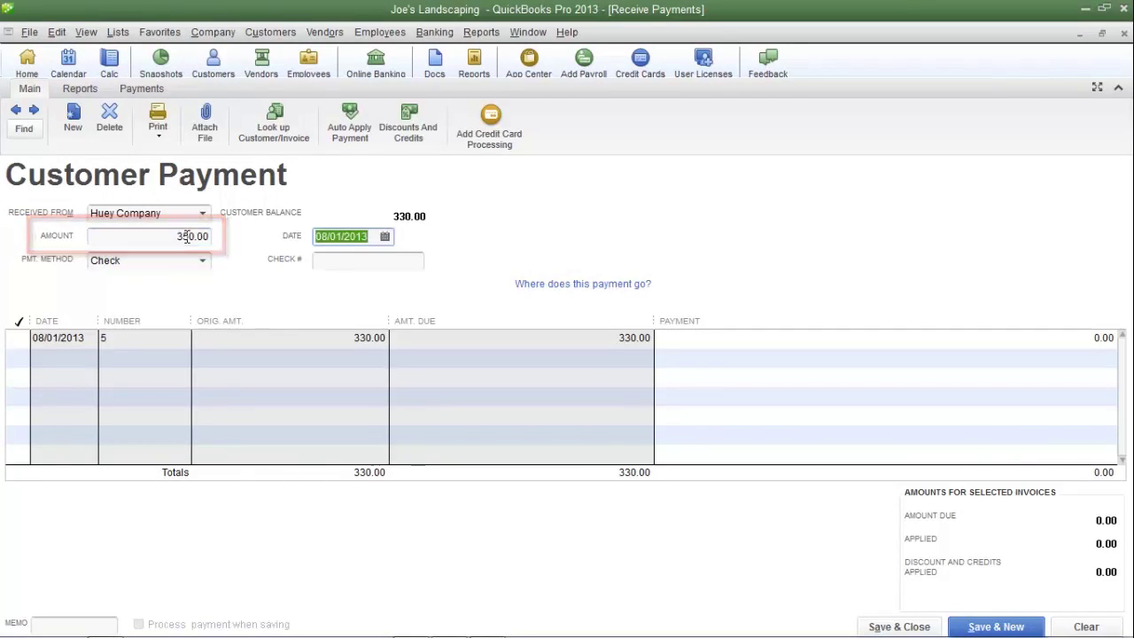
click(18, 337)
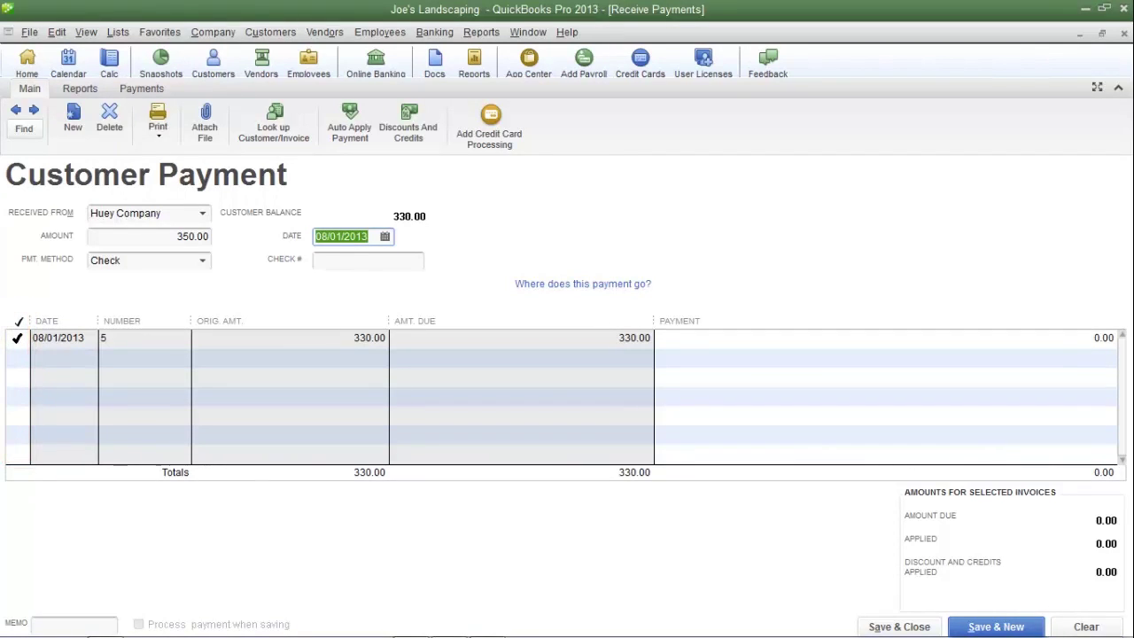
click(17, 339)
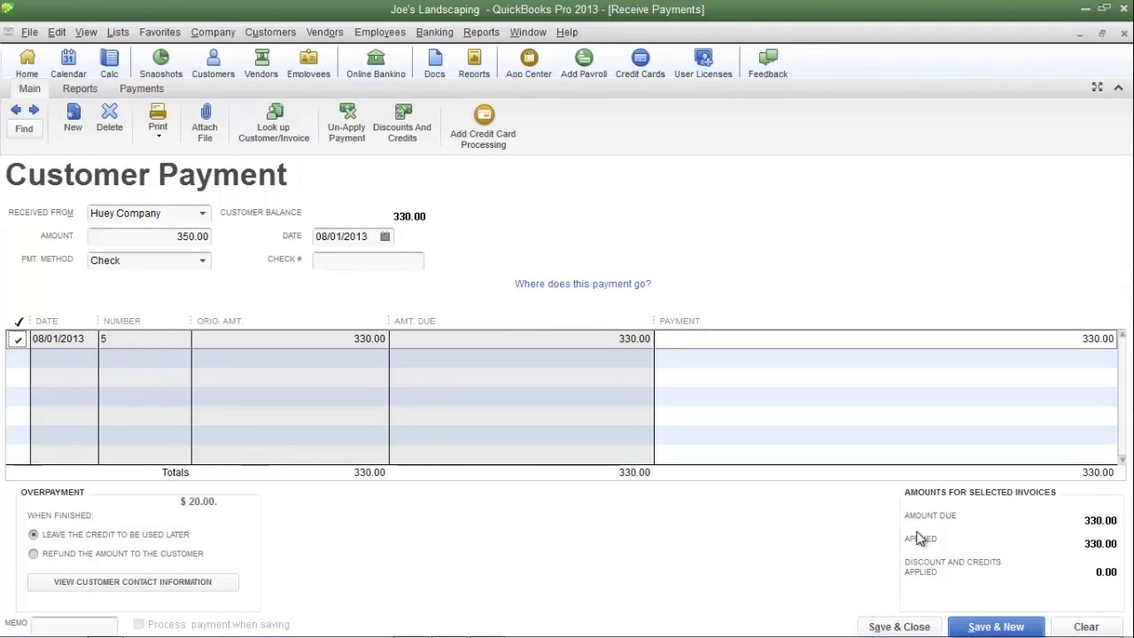
click(896, 626)
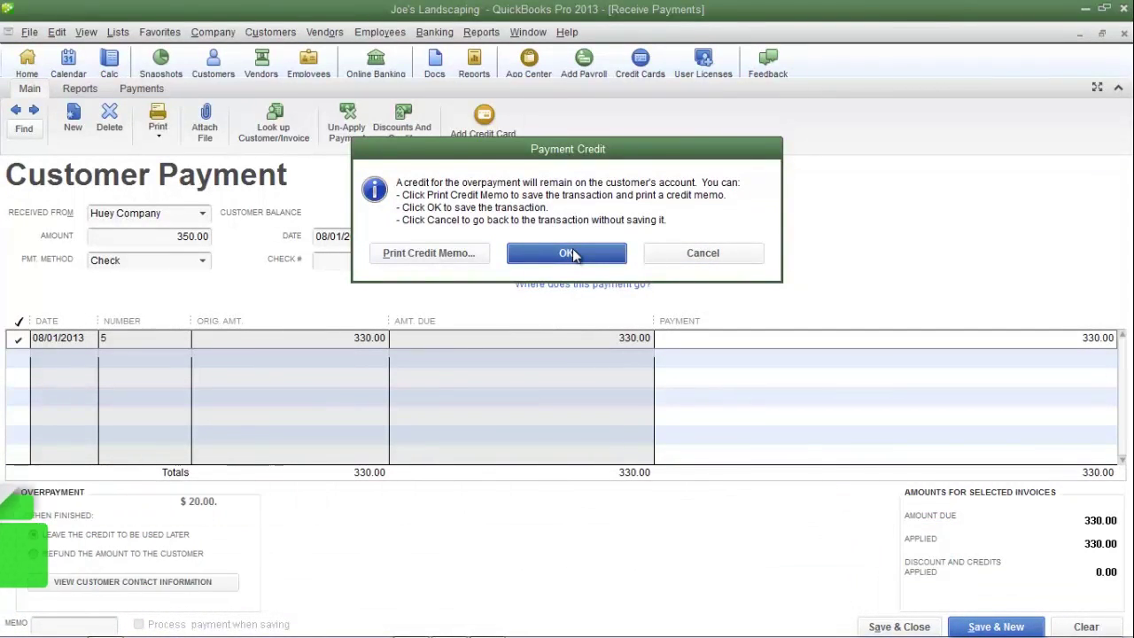
click(568, 254)
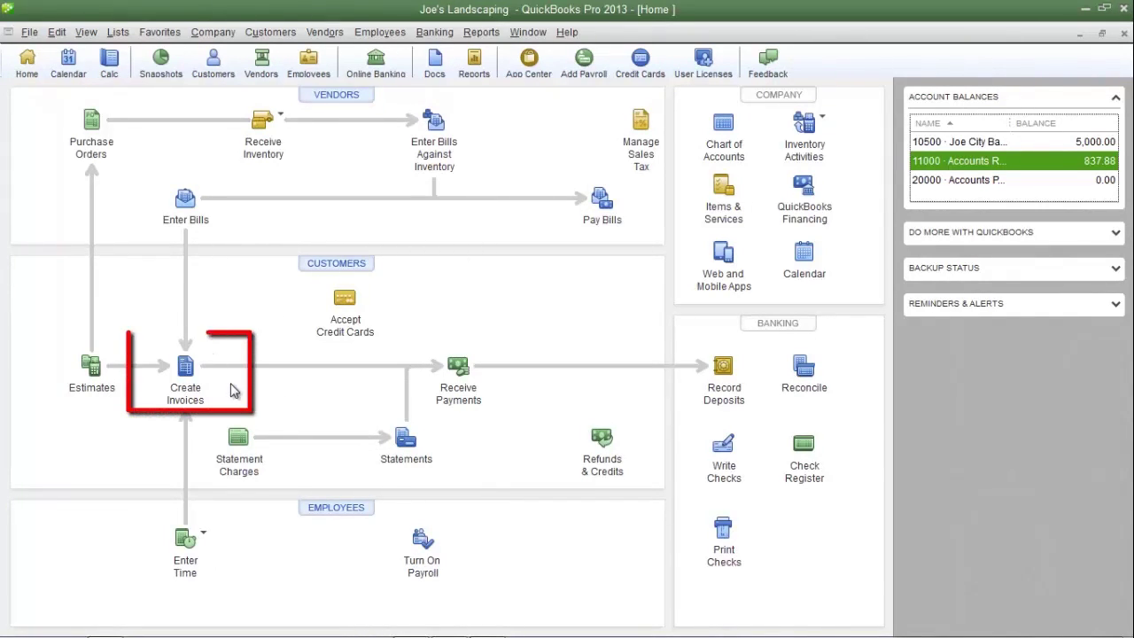
- Create a Huey Company invoice with a line for 2 White Roses
click(185, 389)
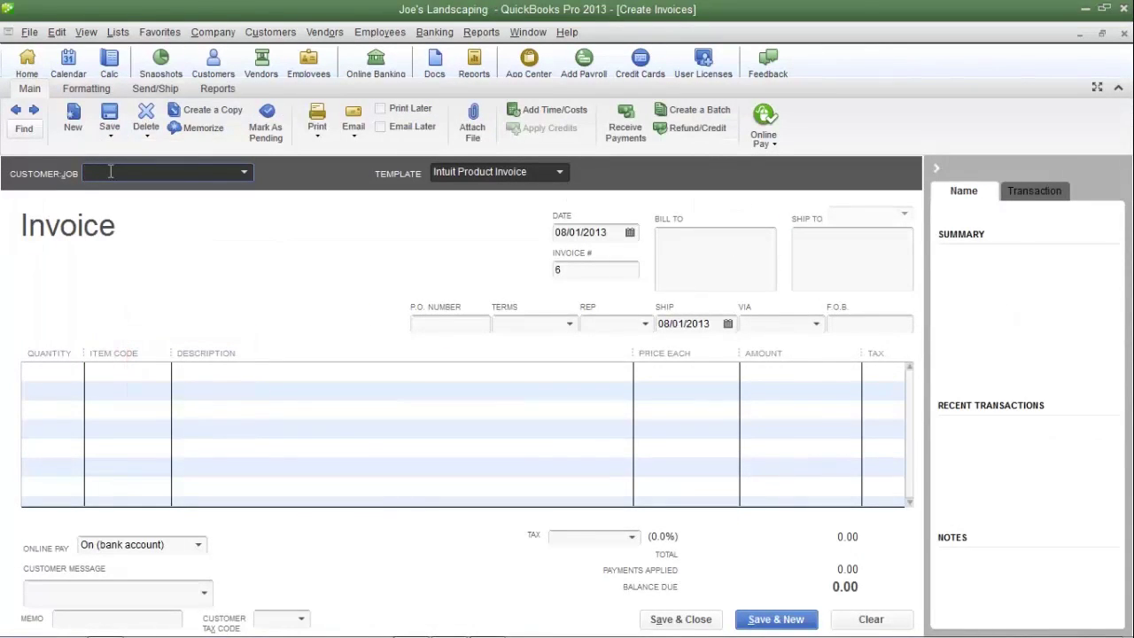
text(hu)
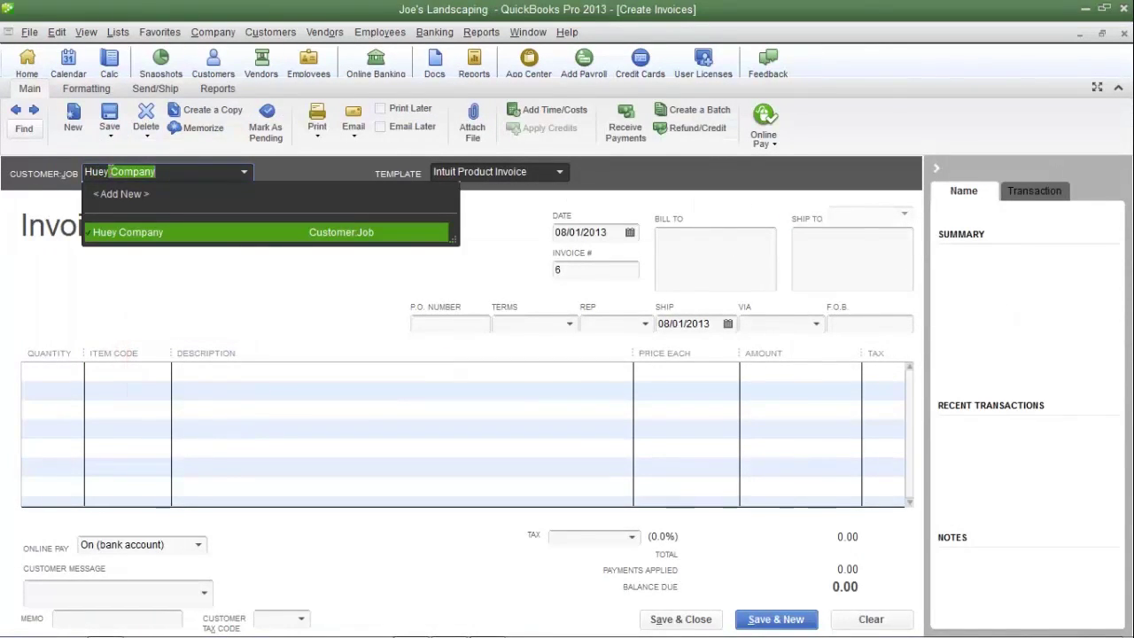
key(Tab)
click(58, 370)
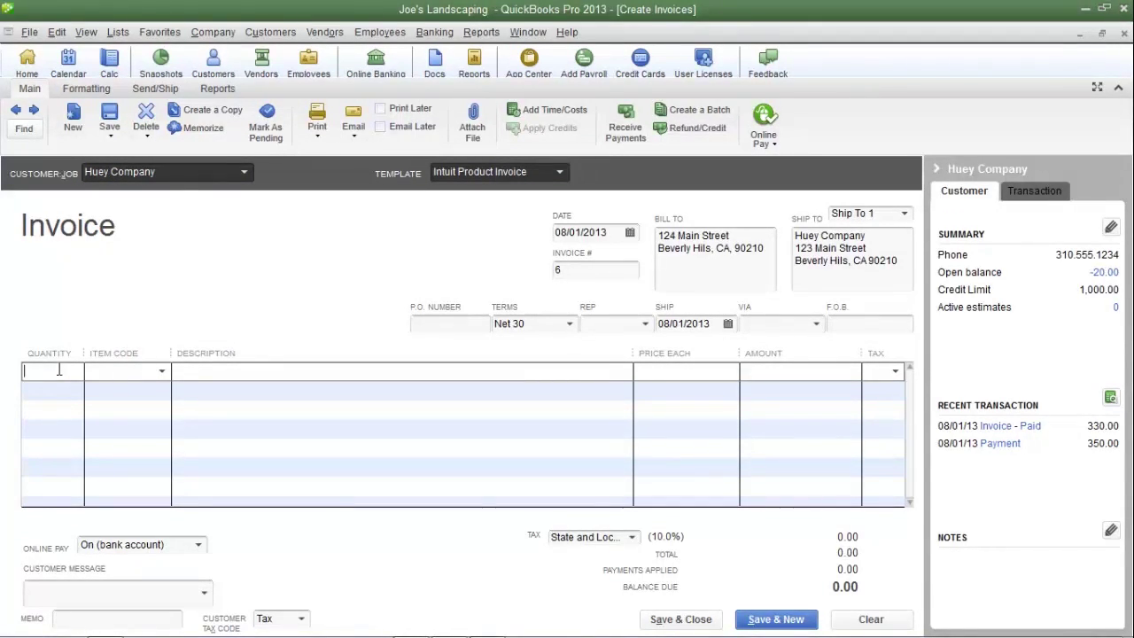
key(Tab)
text(white)
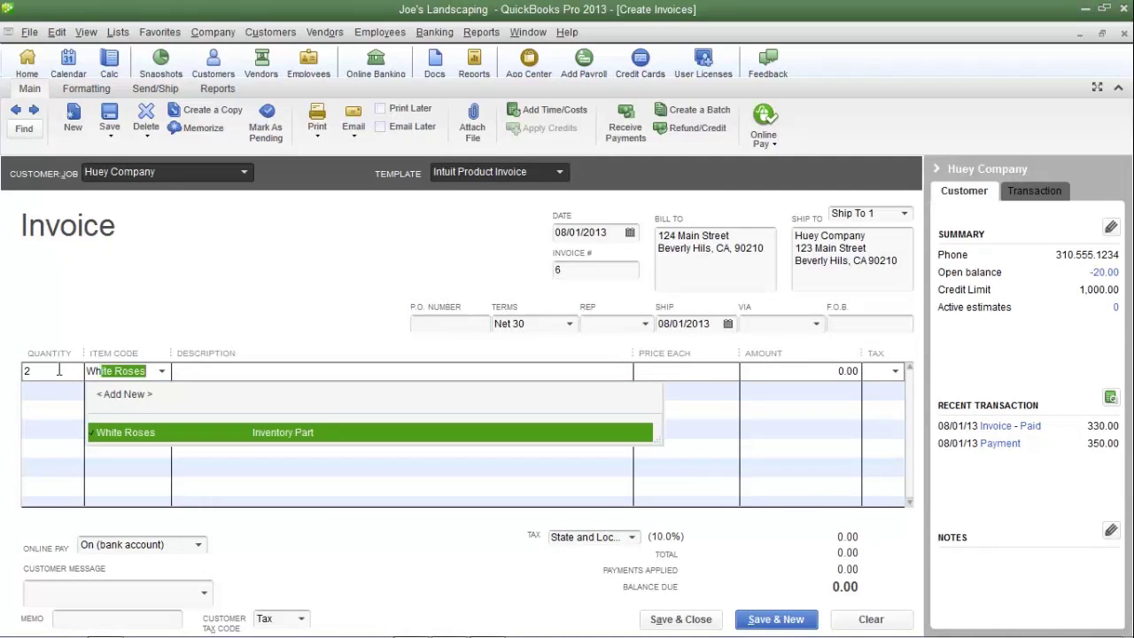
key(Tab)
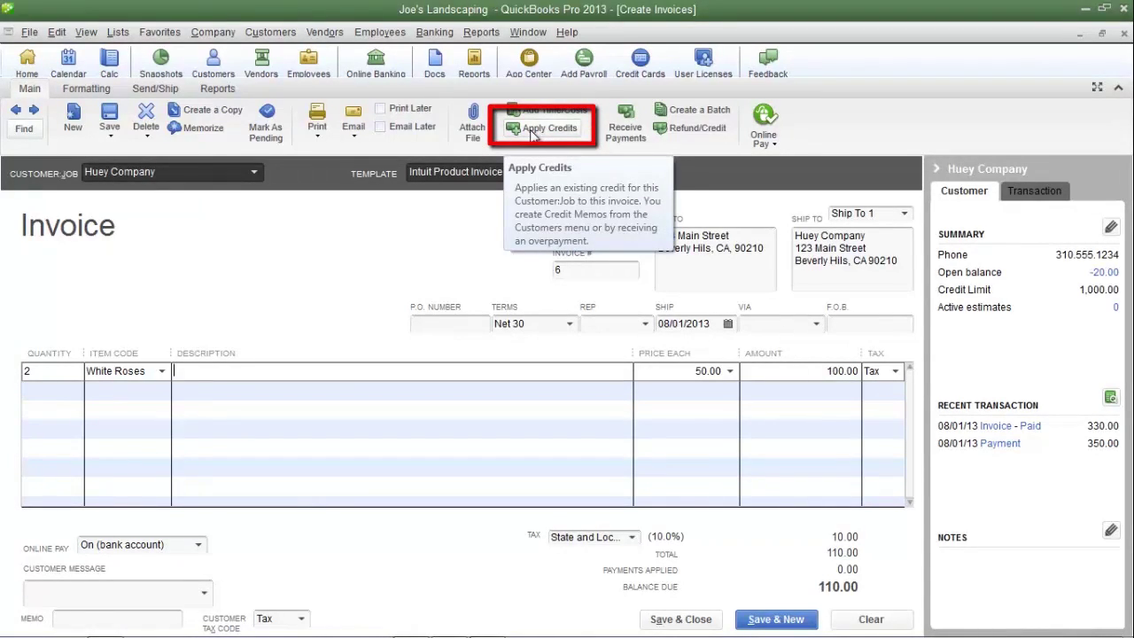
- Apply the $20.00 credit to the invoice, leaving 90.00 due, and save it
click(534, 130)
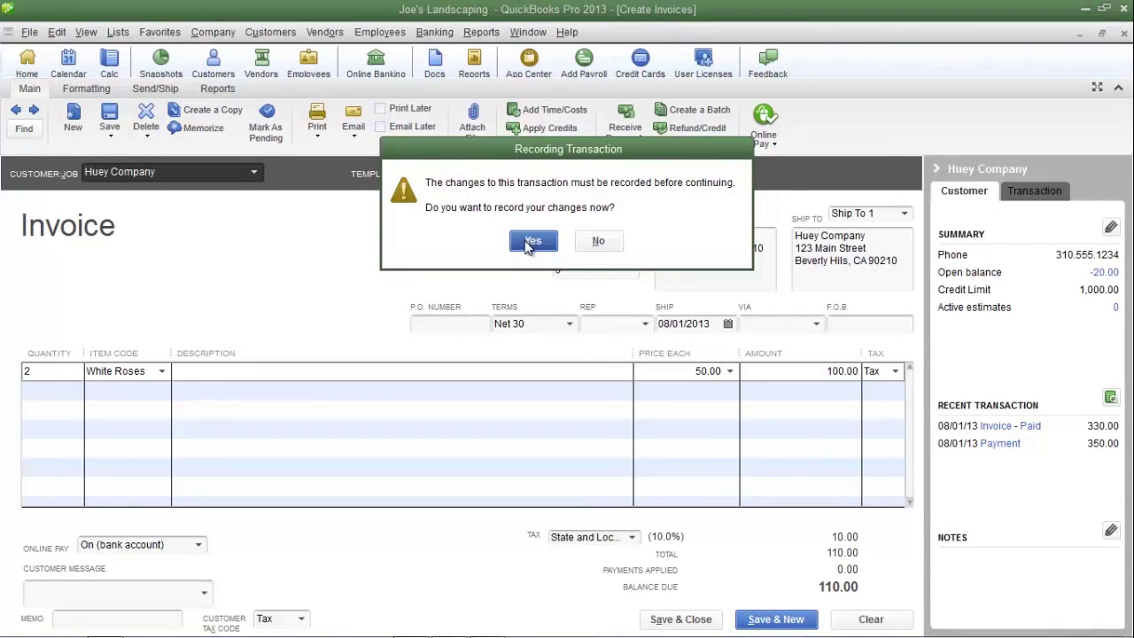
click(534, 241)
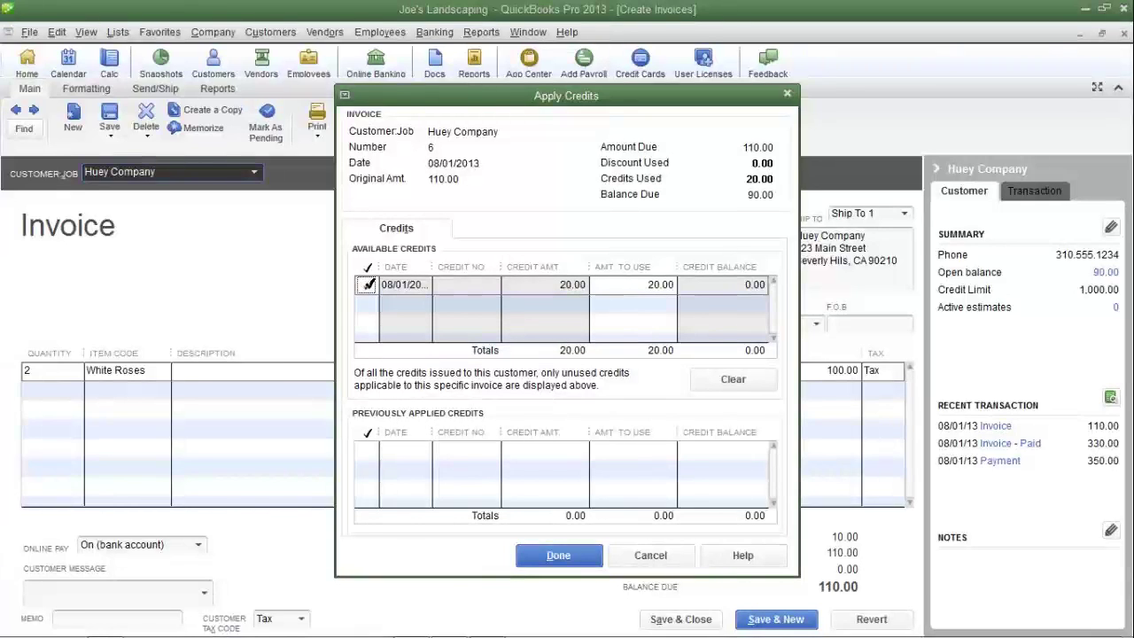
click(559, 556)
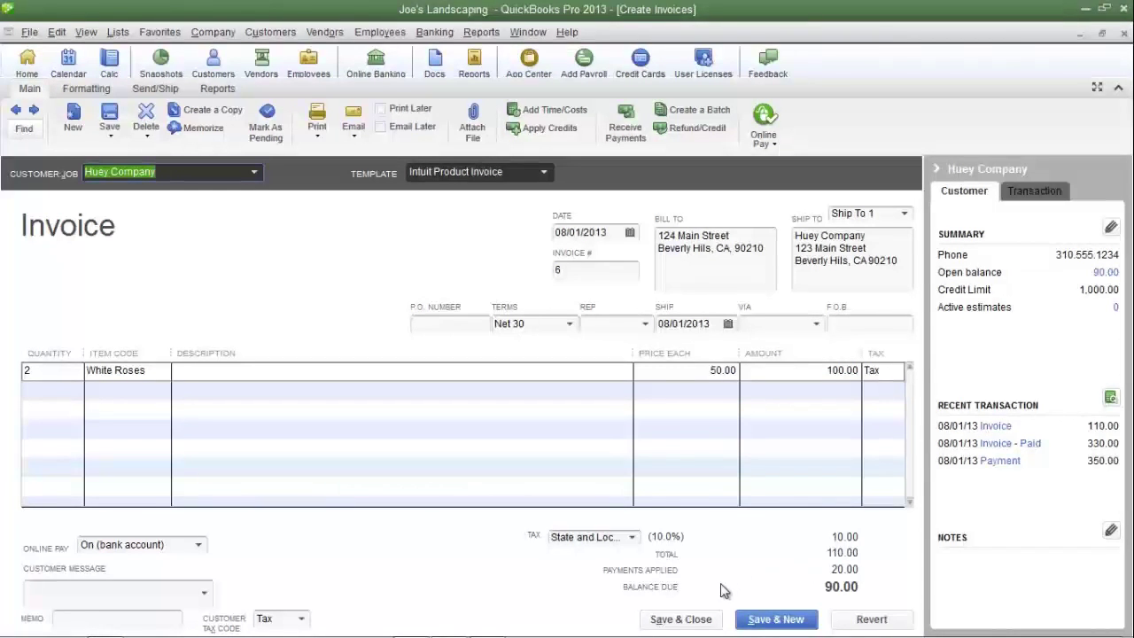
click(687, 620)
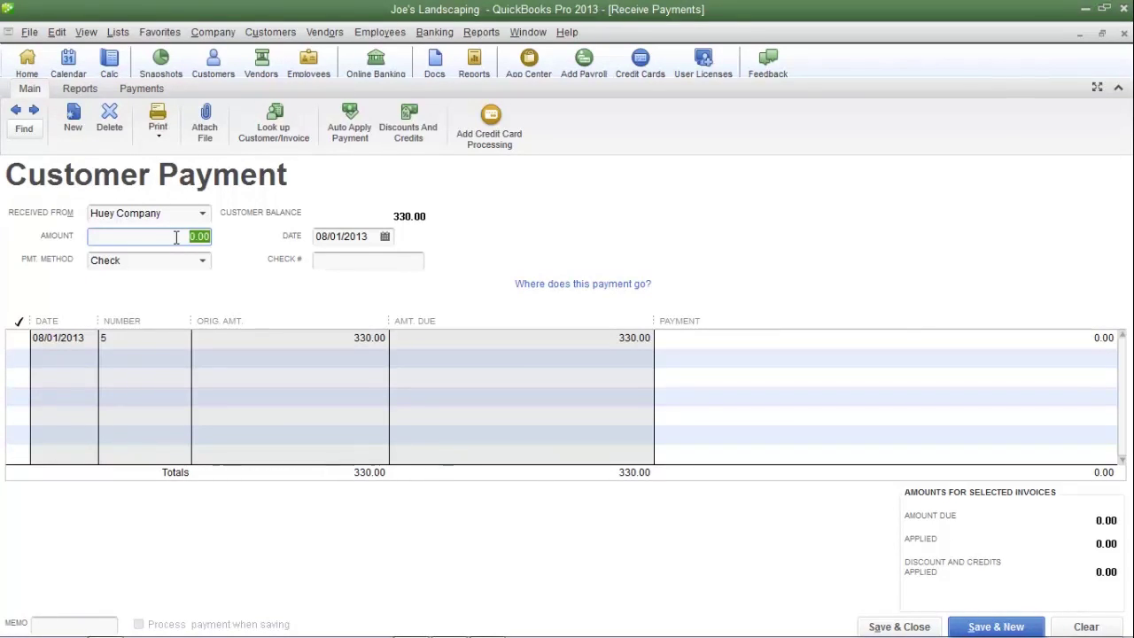
- Enter a 350.00 Huey Company payment with 330.00 applied to invoice 5
key(BackSpace)
text(20)
key(BackSpace)
key(BackSpace)
text(350)
key(Tab)
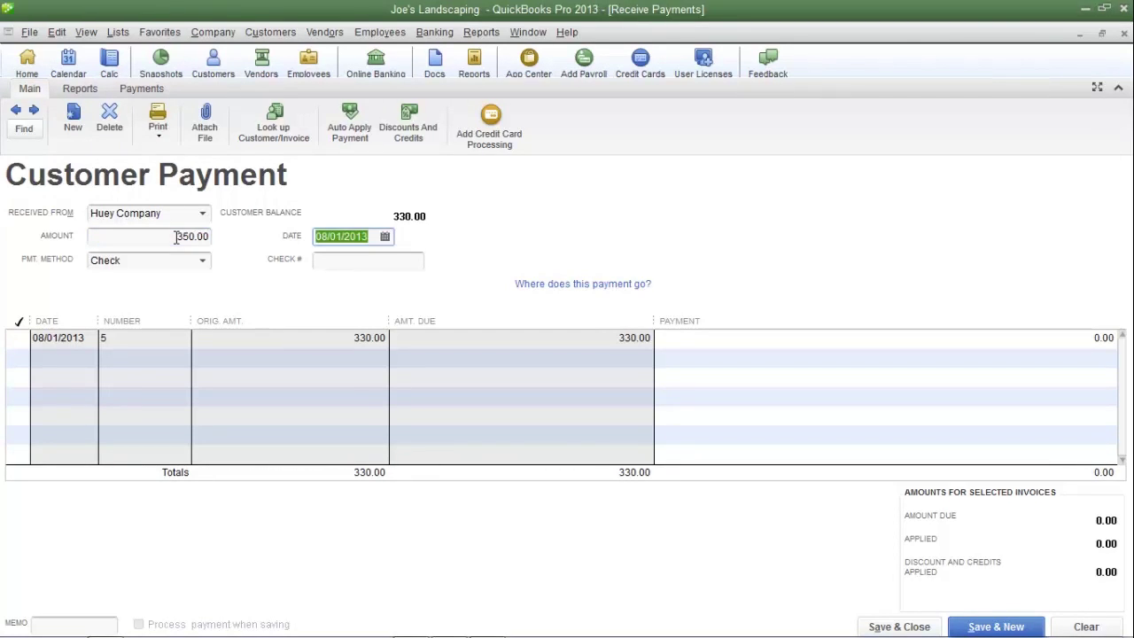
click(15, 338)
click(17, 338)
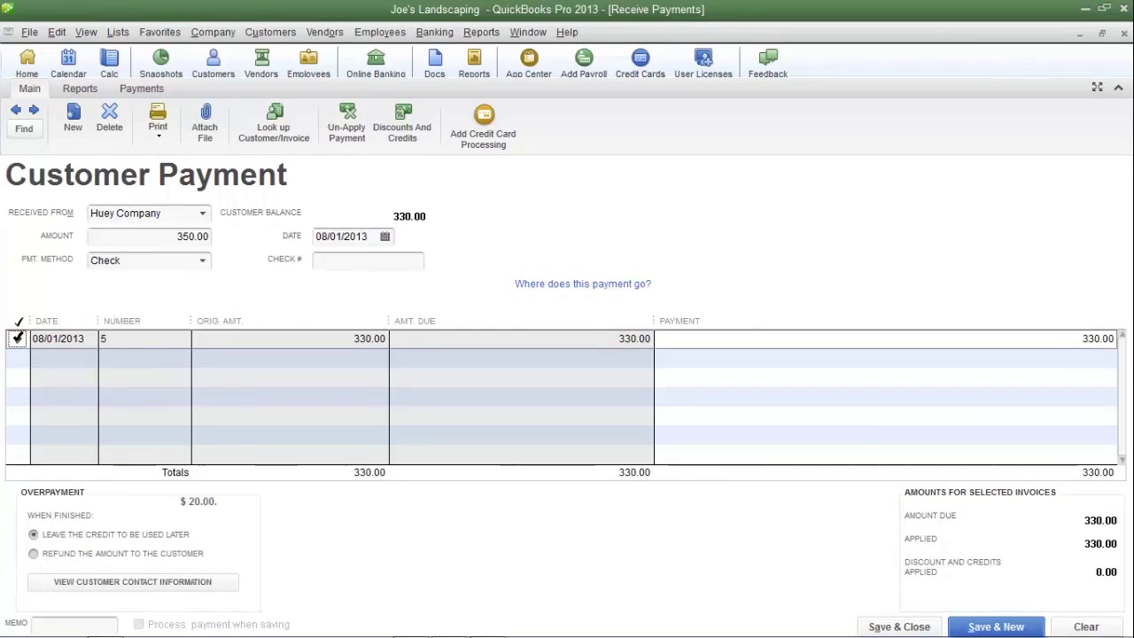
- Refund the $20.00 overpayment as a to-be-printed check from 10500 Joe City Bank Checking
click(34, 555)
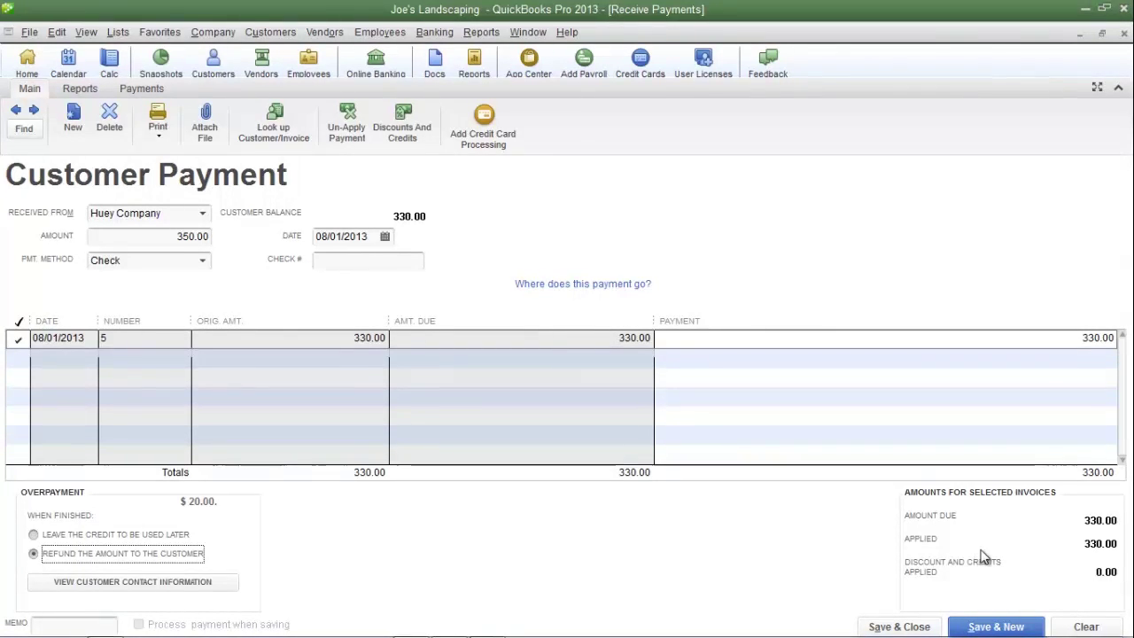
click(917, 626)
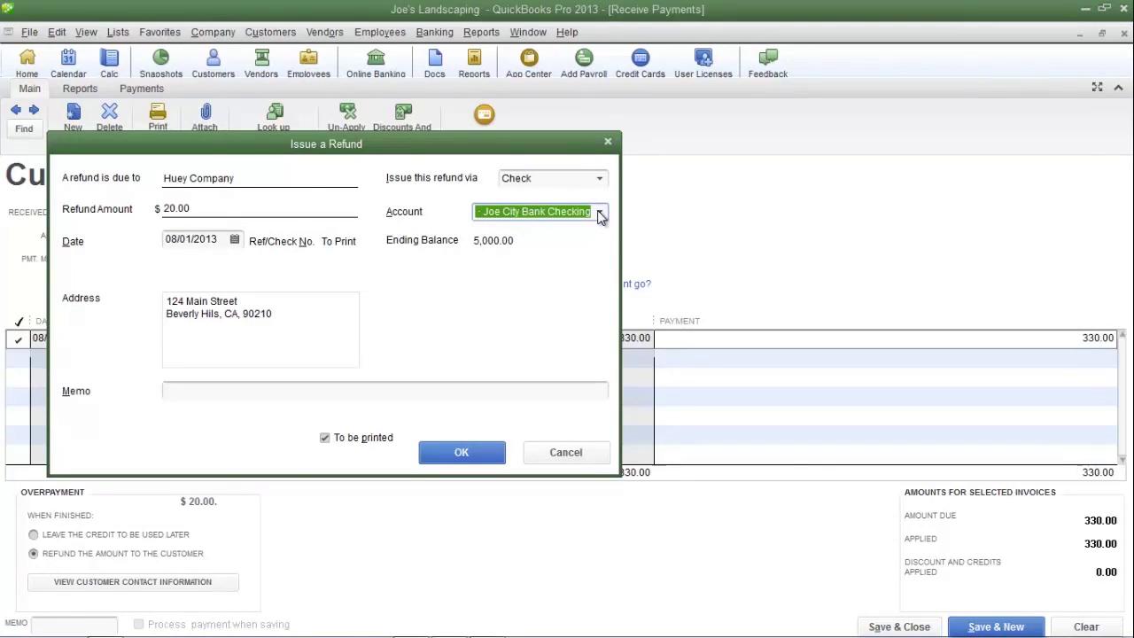
click(200, 393)
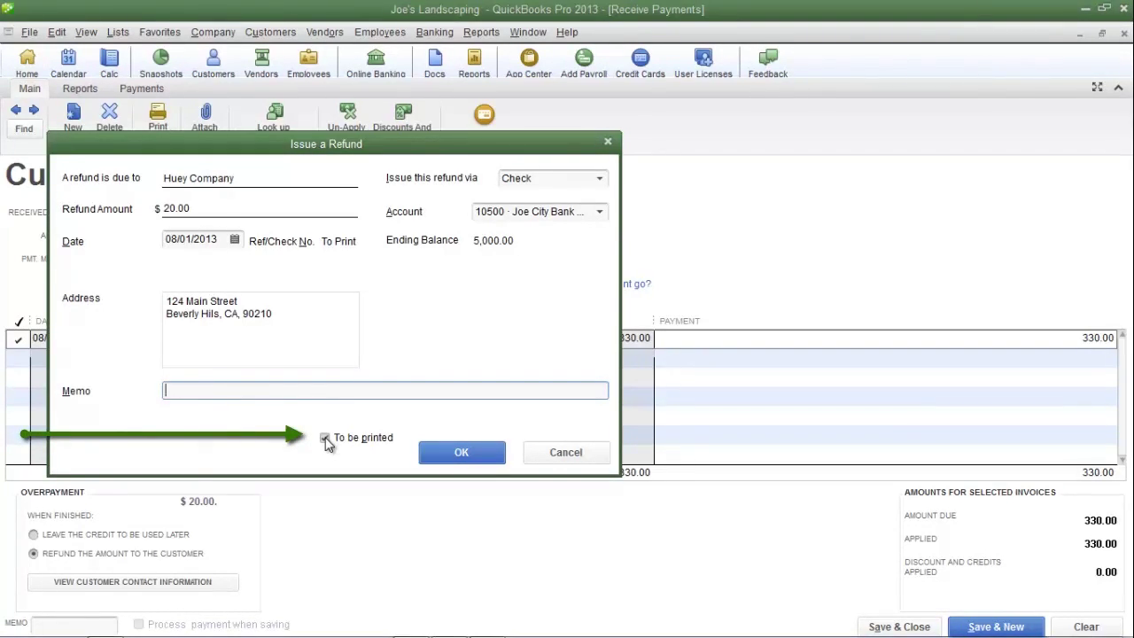
click(442, 450)
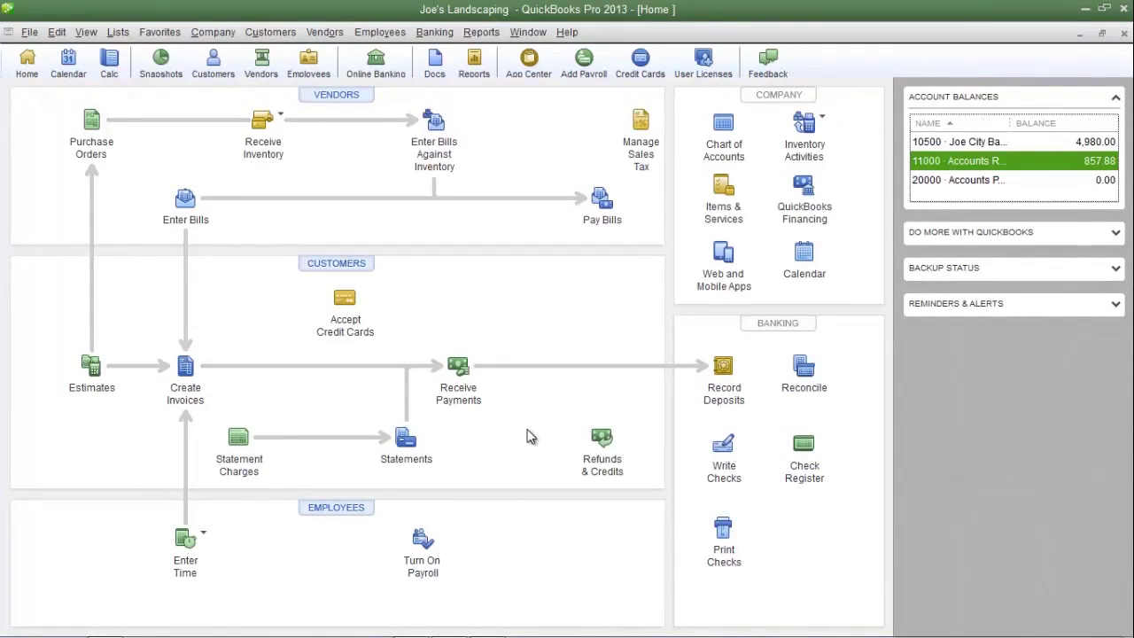
- Print the $20.00 refund check to Huey Company as check number 7
click(723, 532)
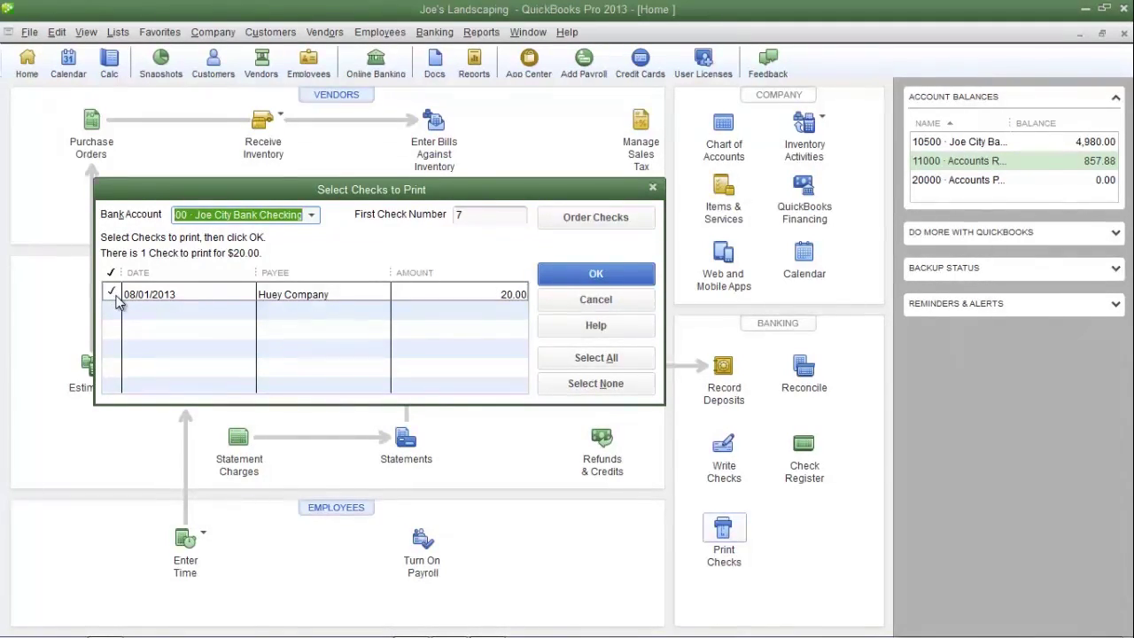
click(479, 215)
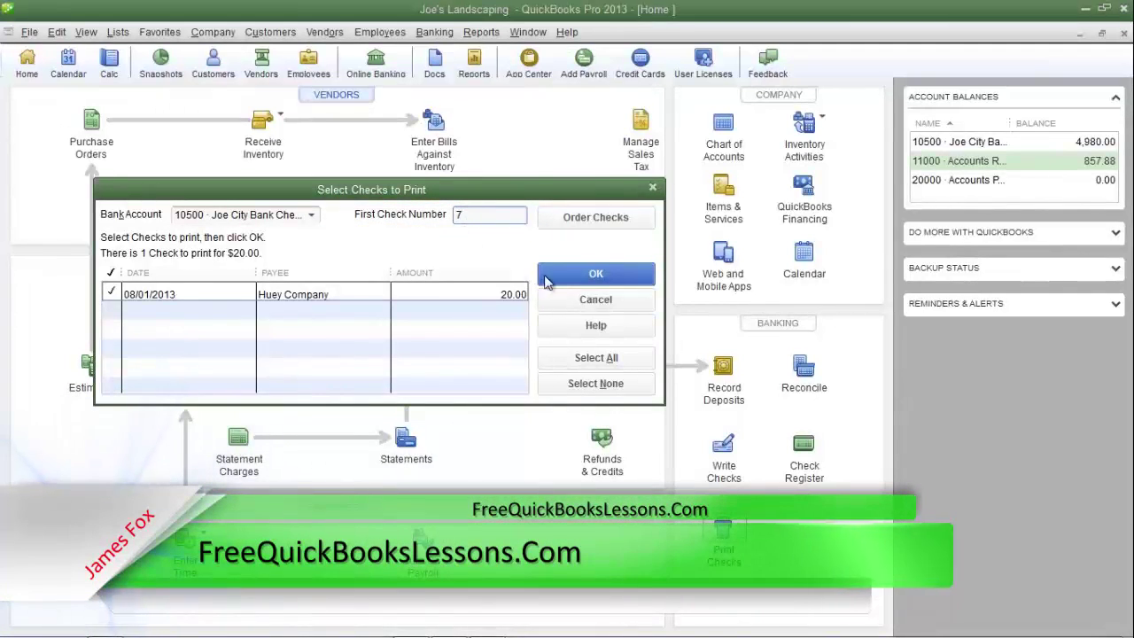
click(587, 276)
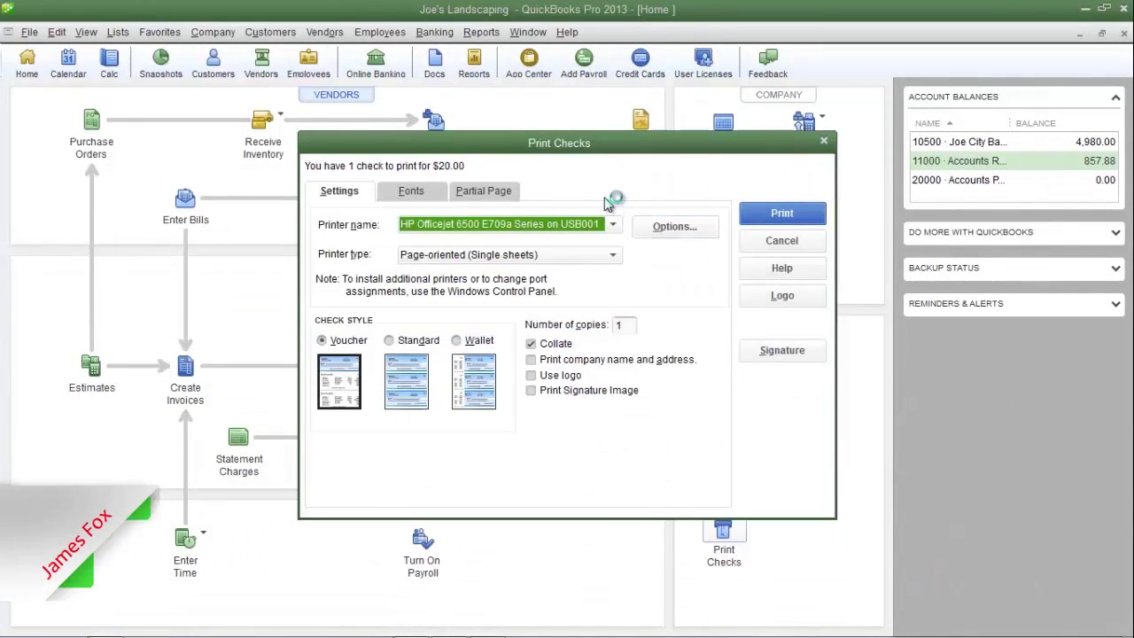
click(779, 216)
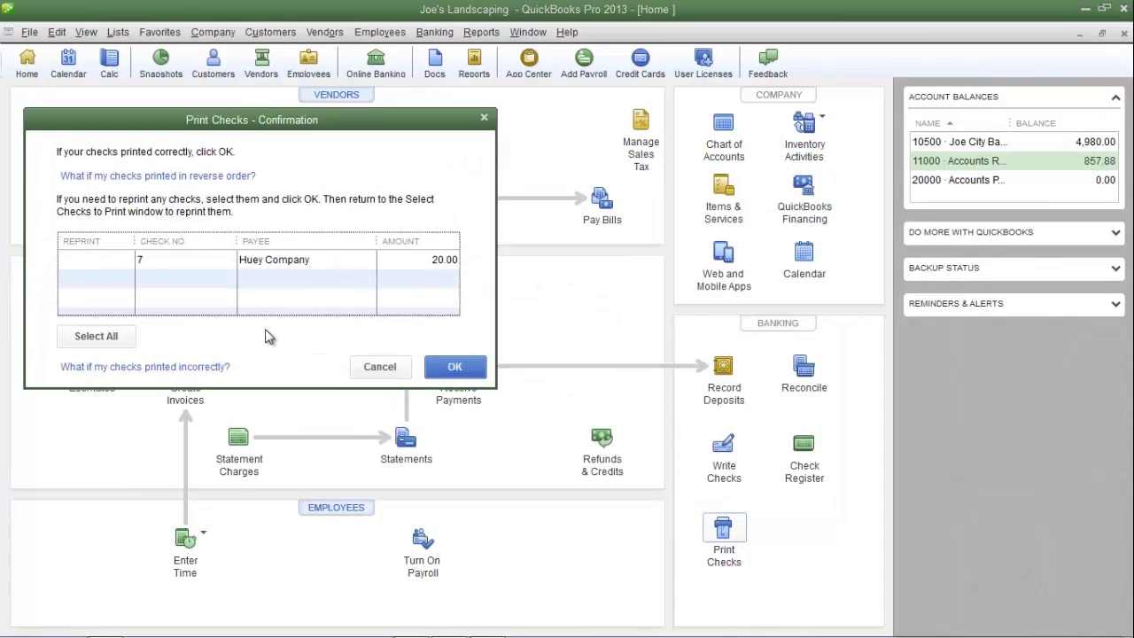